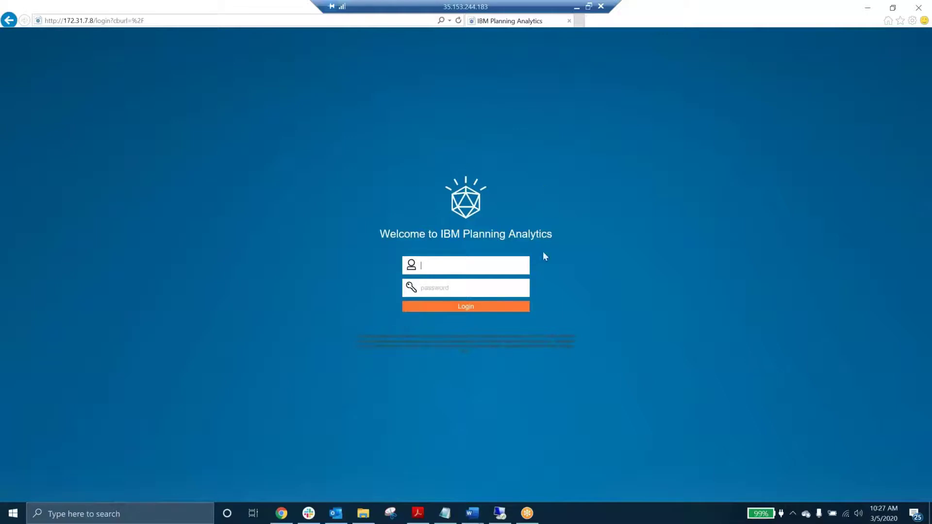
- Place the cursor in the empty username field of the Planning Analytics login page
click(437, 264)
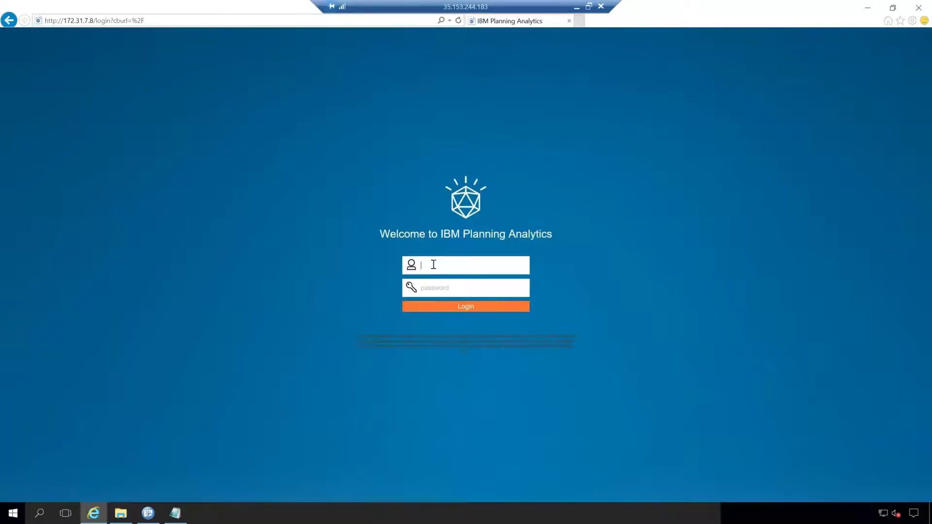
- Log in with the admin username and the account password
text(admin)
key(Tab)
text(•••••••••)
key(Return)
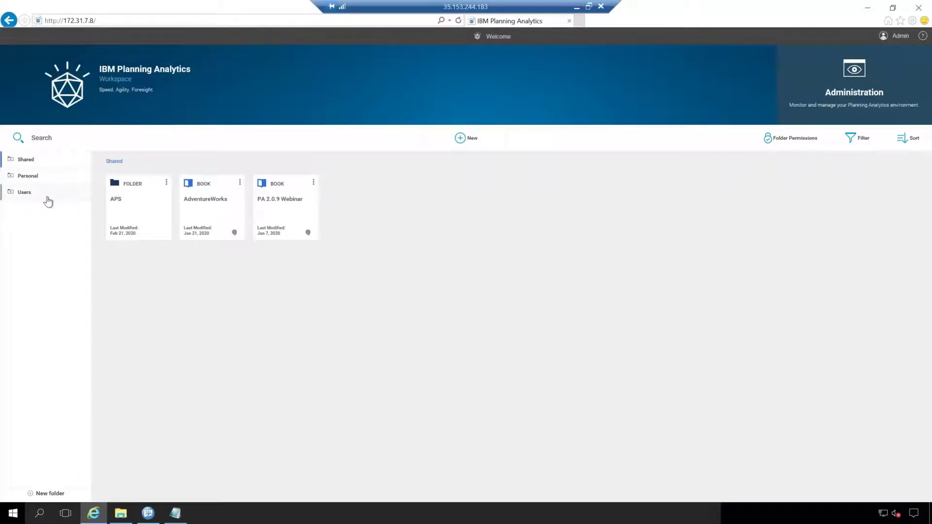
click(52, 162)
click(56, 181)
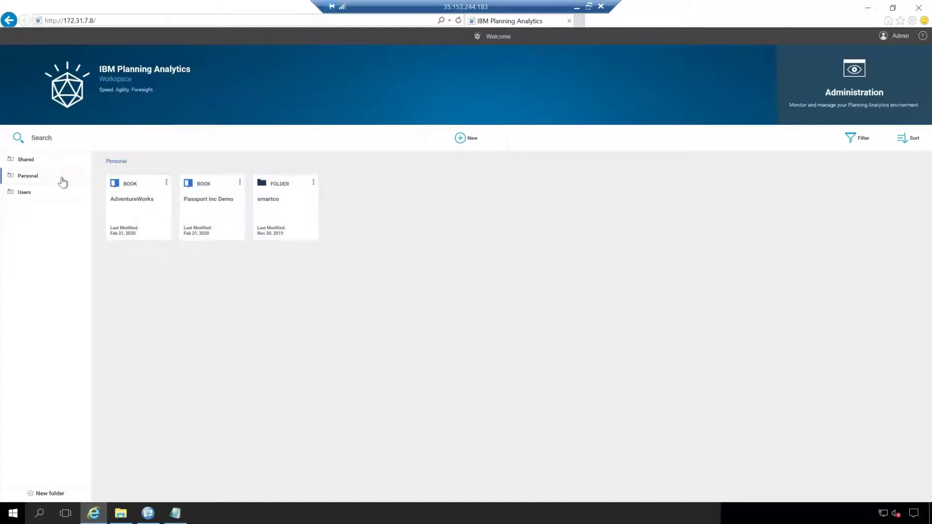
click(47, 194)
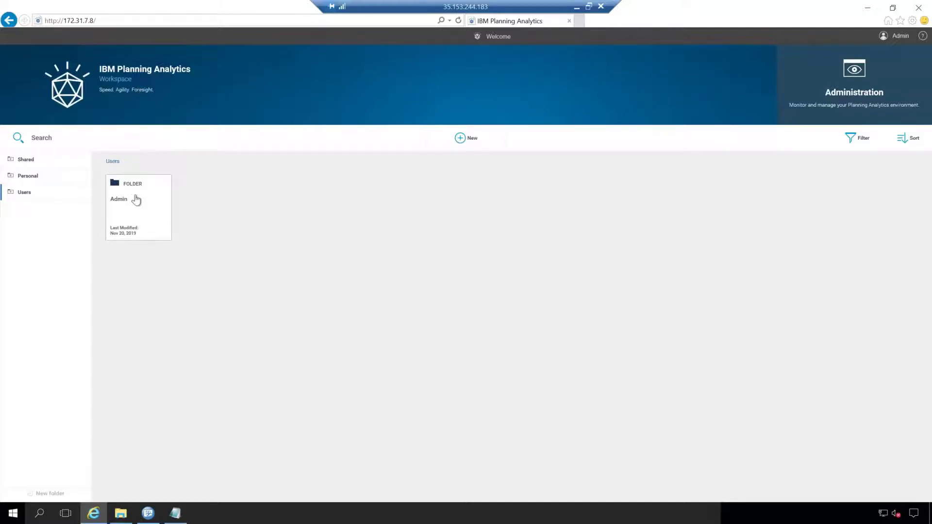
click(46, 159)
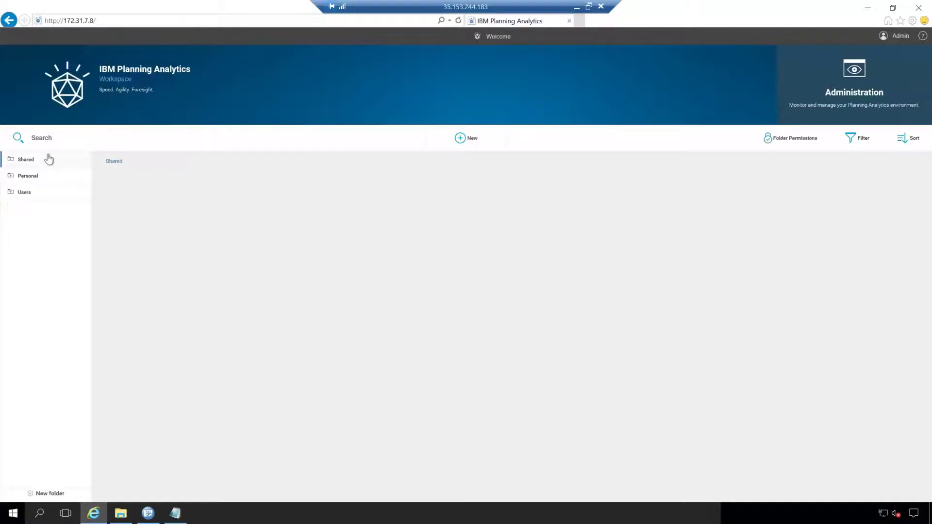
click(58, 138)
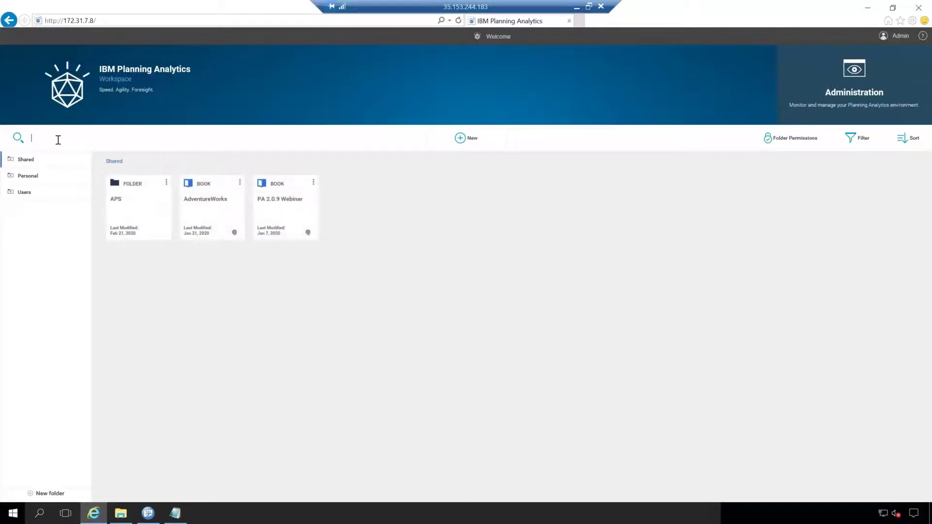
text(adventure)
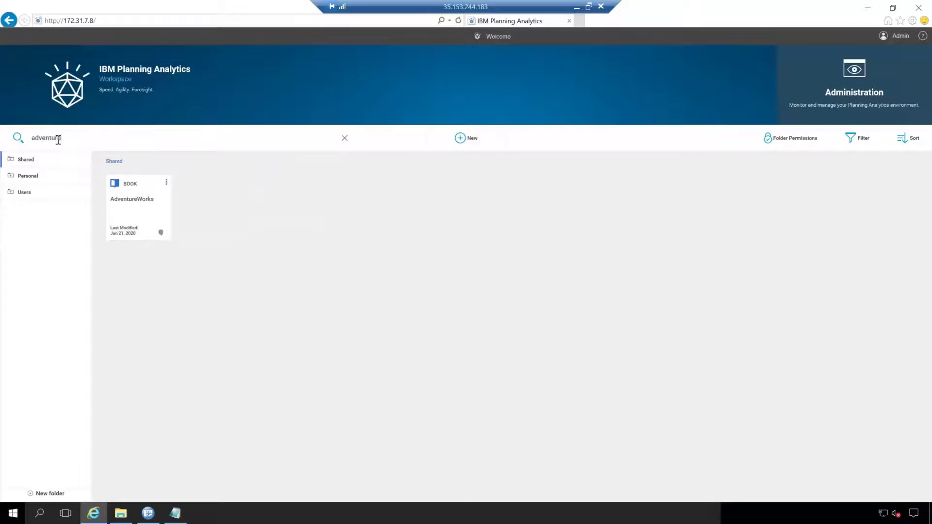
key(BackSpace)
key(BackSpace)
key(BackSpace)
key(BackSpace)
key(BackSpace)
key(BackSpace)
key(BackSpace)
key(BackSpace)
key(BackSpace)
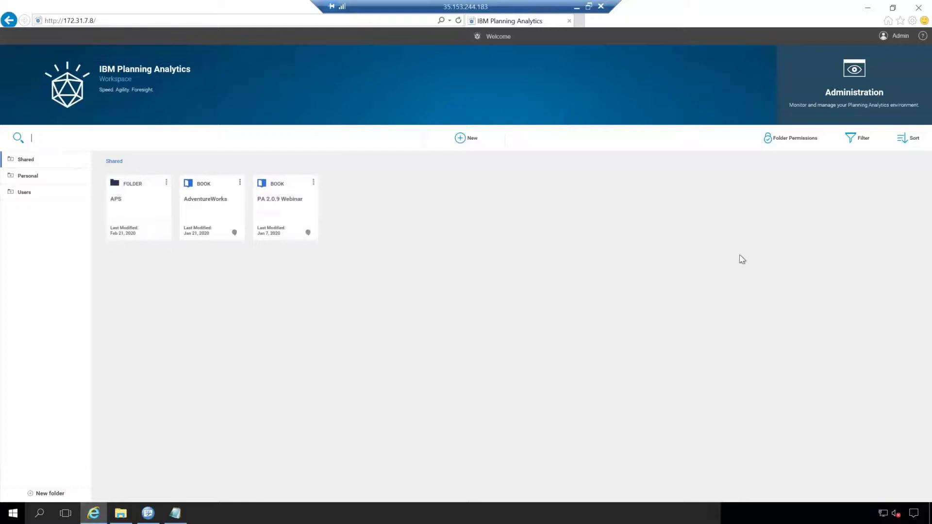
click(723, 243)
- Start a new book and expand AdventureWorks to reveal Applications, Cubes, Dimensions and other object types
click(460, 140)
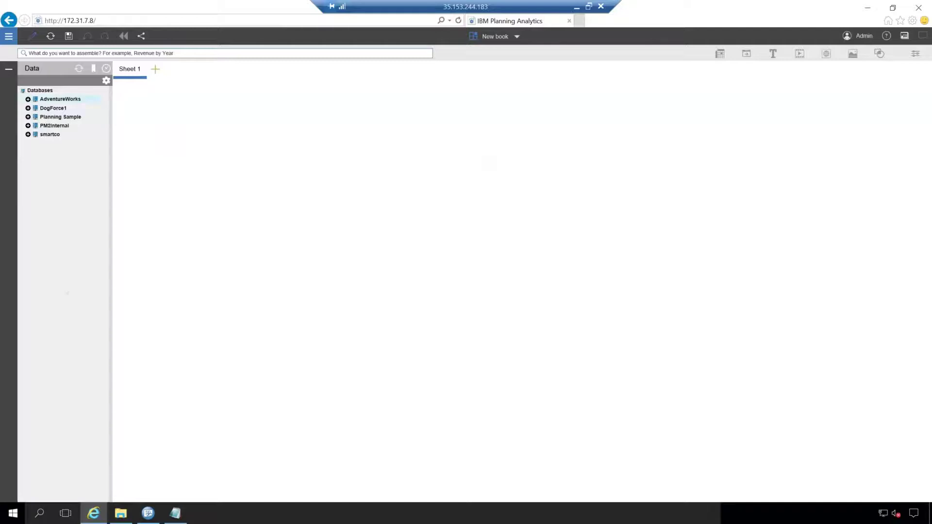
click(28, 99)
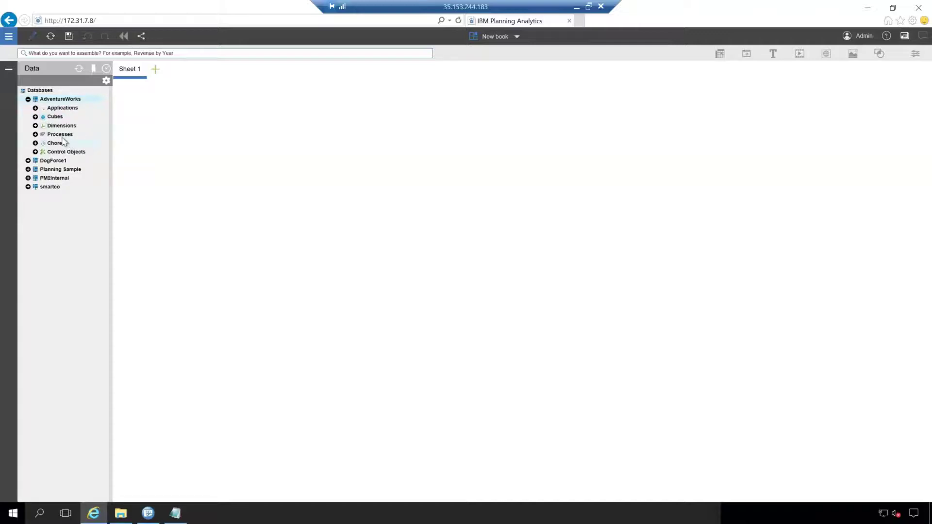
- Peek at the AdventureWorks processes, collapse them, and expand the Cubes list instead
click(37, 142)
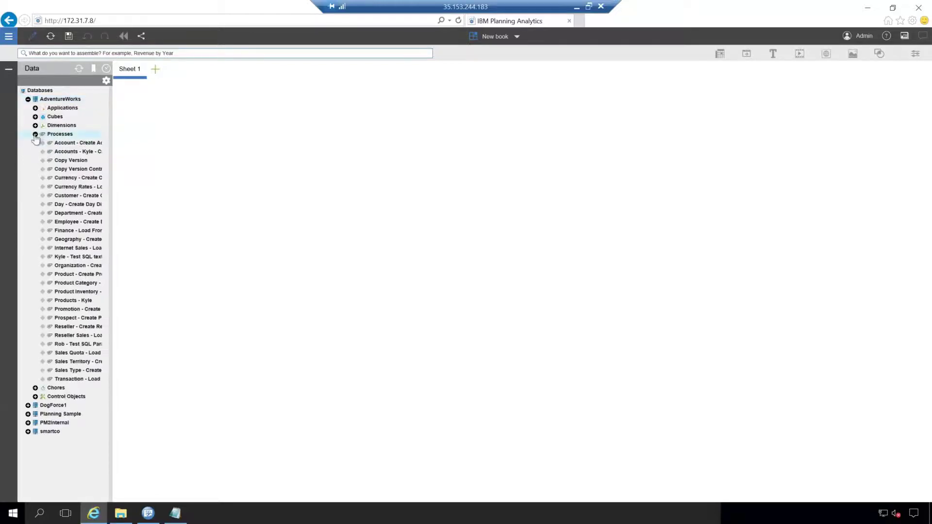
click(36, 135)
click(35, 117)
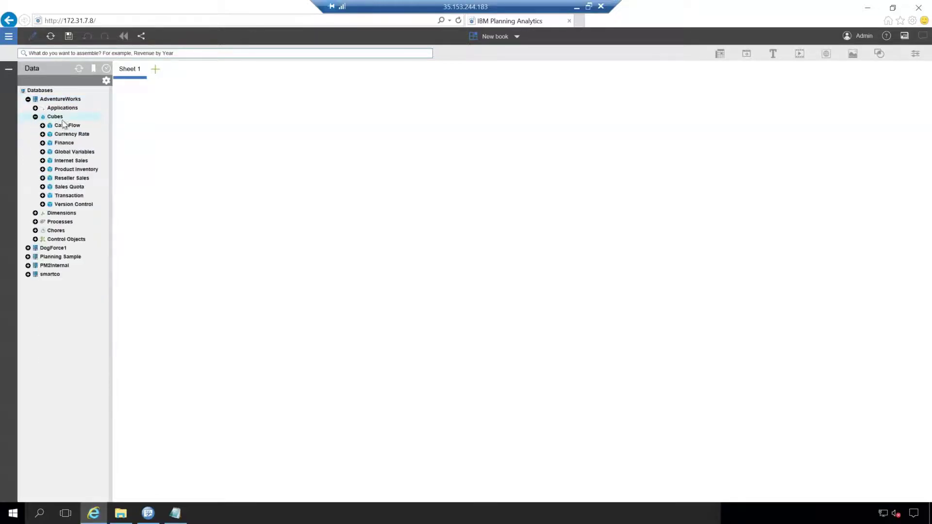
- Open the Cash Flow cube's business rules on Sheet 1, then delete that rules widget
right_click(68, 126)
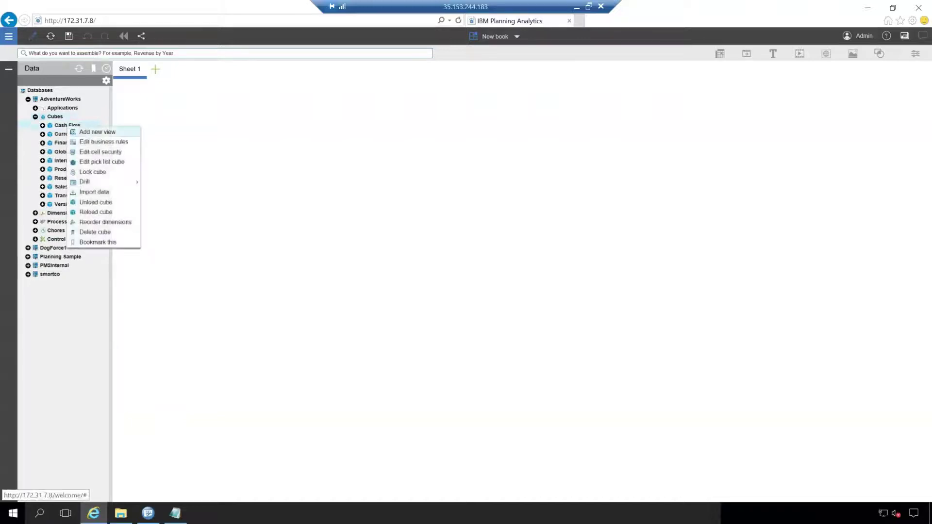
click(100, 141)
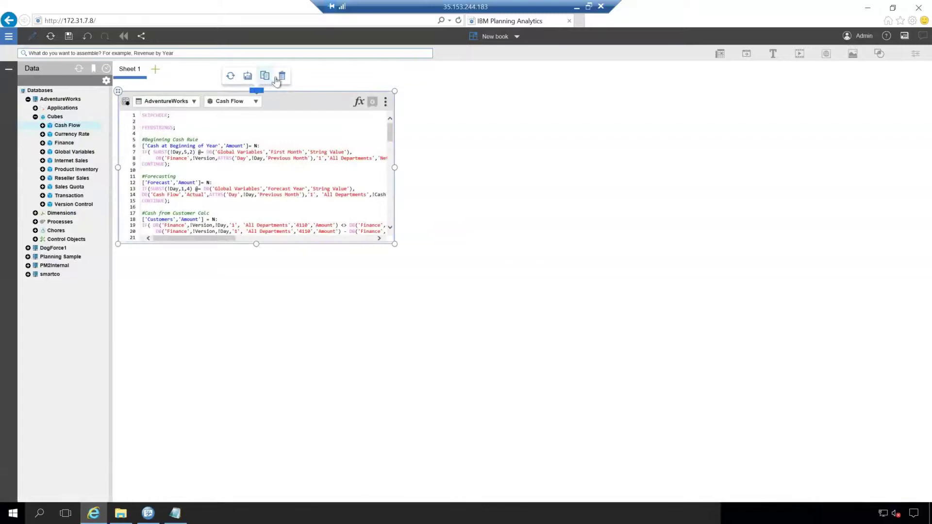
click(281, 76)
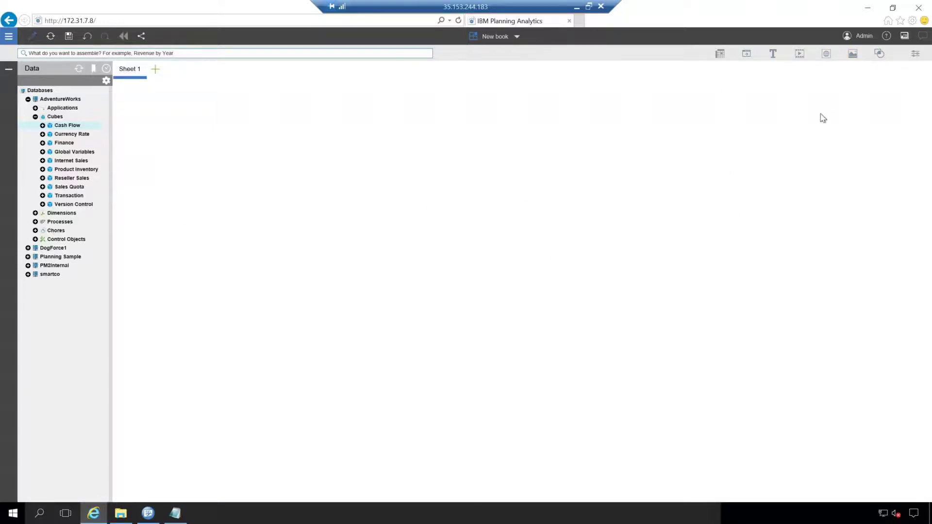
- Apply the Dark theme to the book, revert to Default, and glance at General style
click(915, 57)
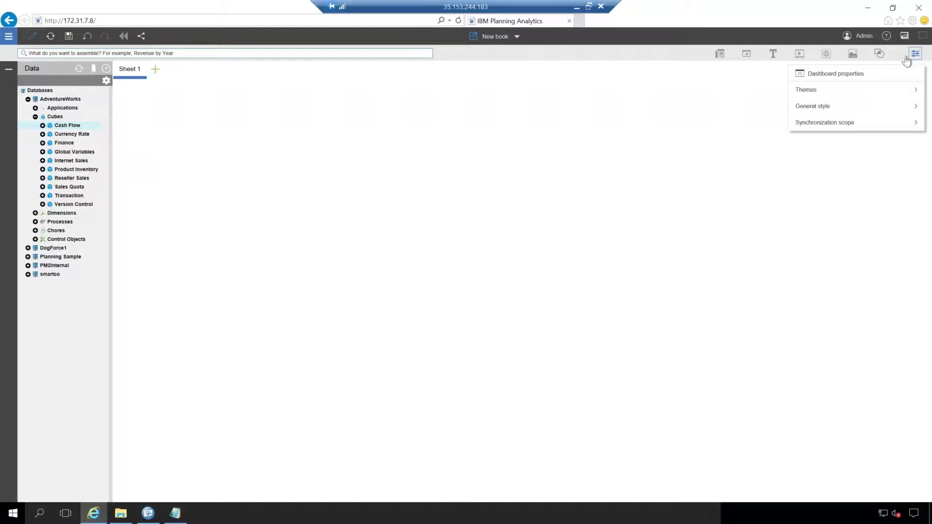
click(841, 91)
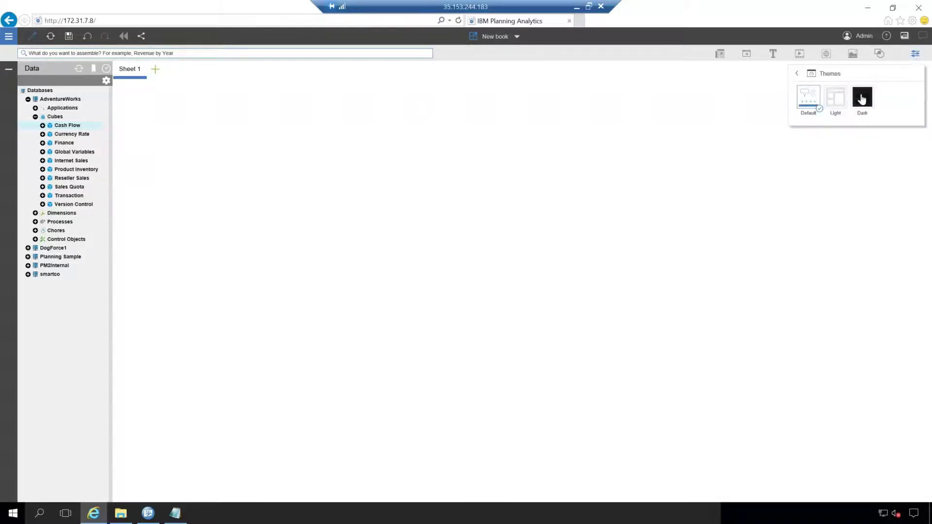
click(862, 97)
click(814, 89)
click(796, 74)
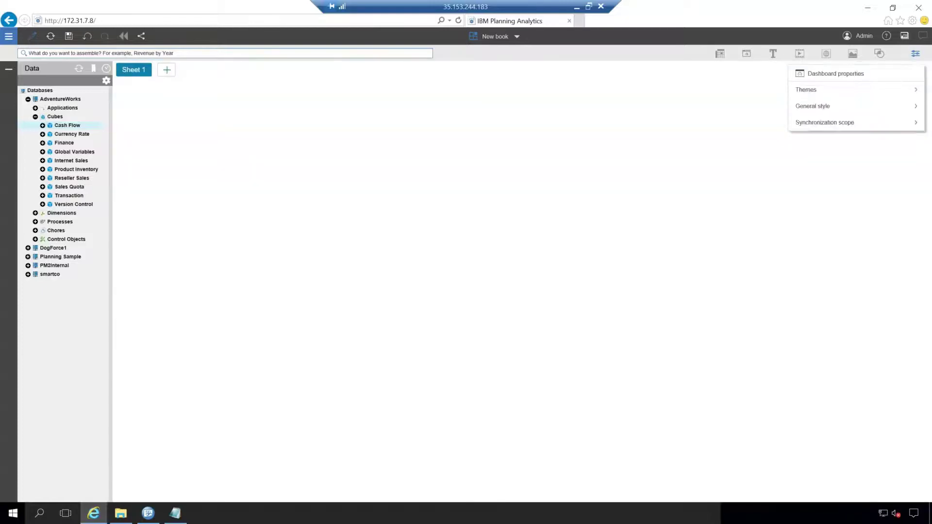
click(838, 110)
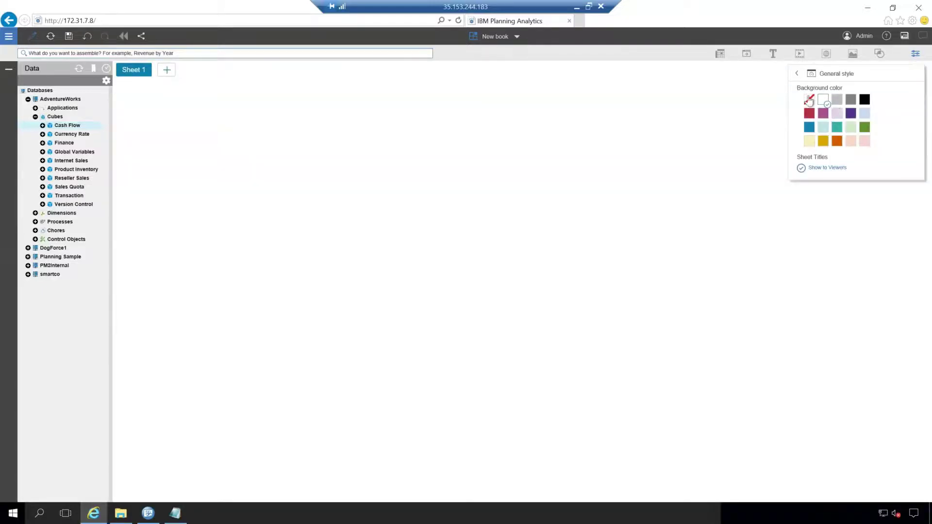
click(795, 78)
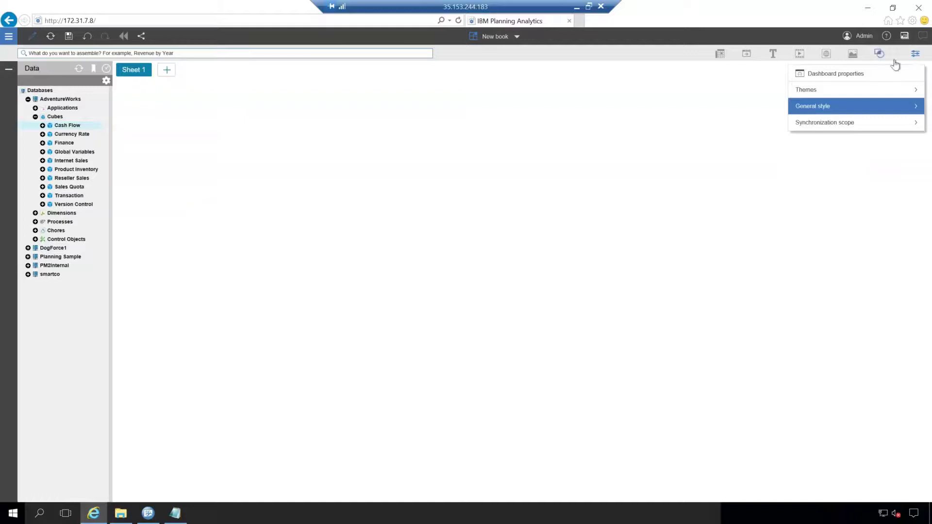
click(911, 57)
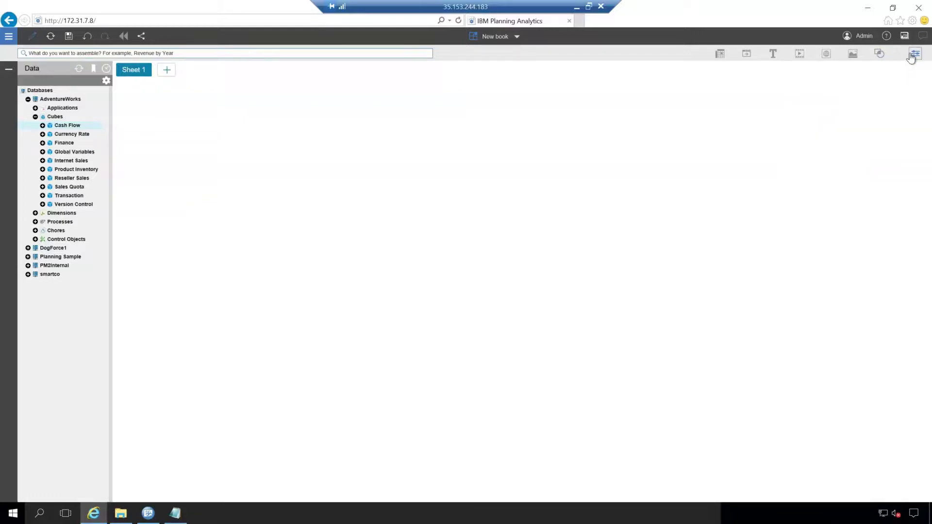
- Check the Admin account menu, then show help options: Docs, Show hints, Community, About
click(865, 43)
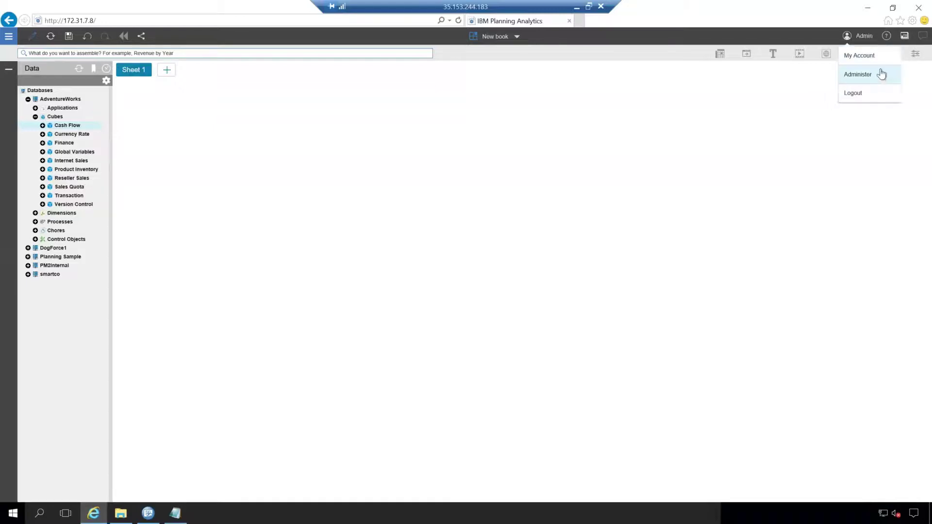
click(888, 42)
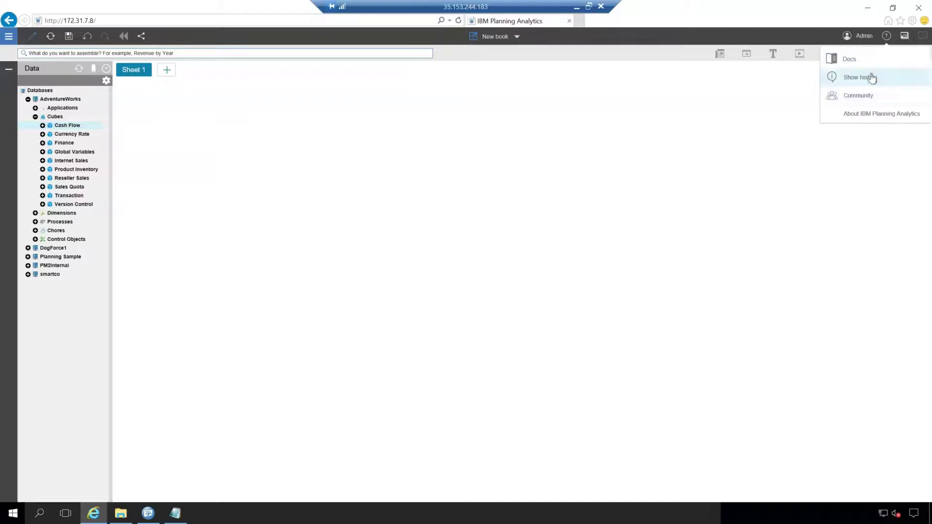
- View About IBM Planning Analytics, select the version number 2.0.47, and close the dialog
click(869, 117)
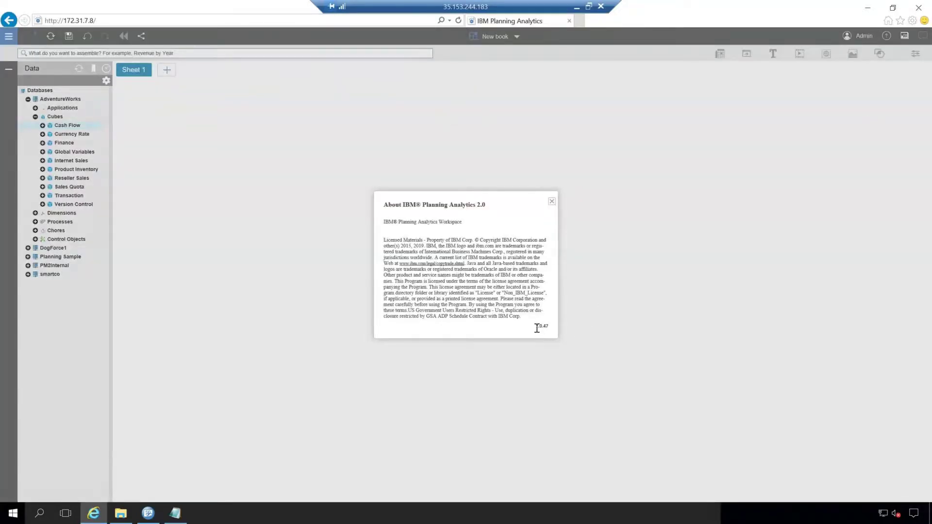
drag(537, 329, 550, 327)
click(551, 202)
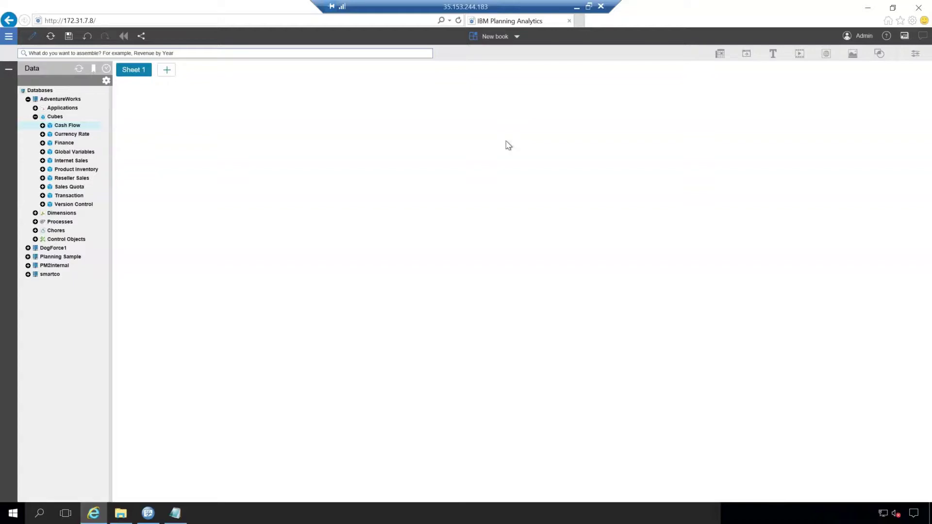
- Switch to the Welcome page and view the Shared folder's permissions without changing them
click(514, 36)
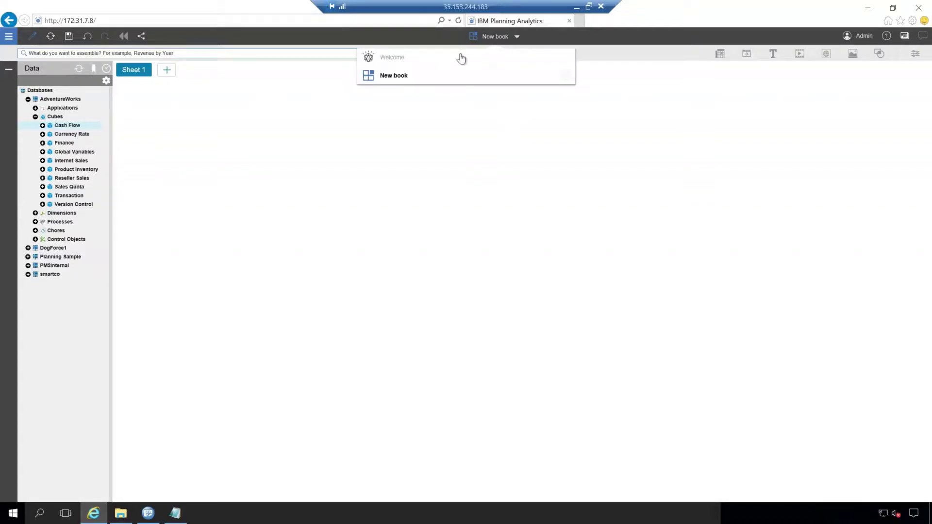
click(456, 57)
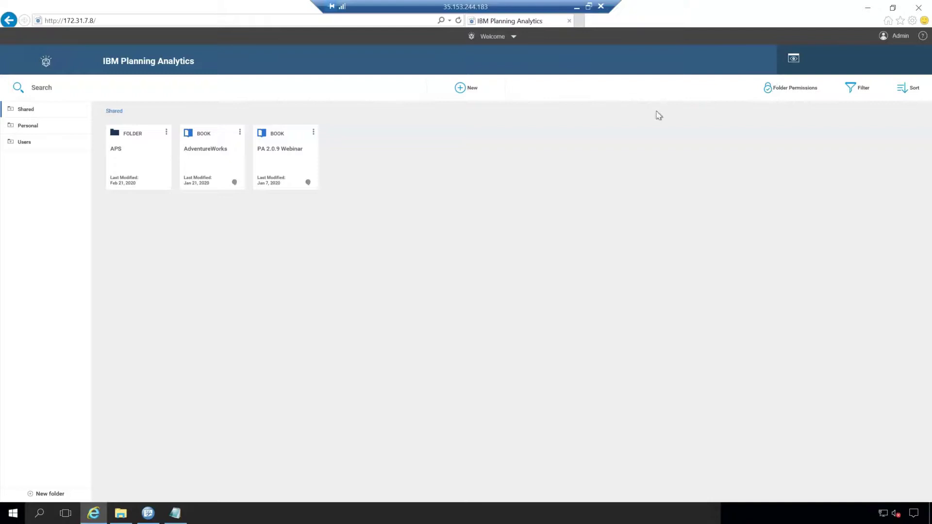
click(798, 89)
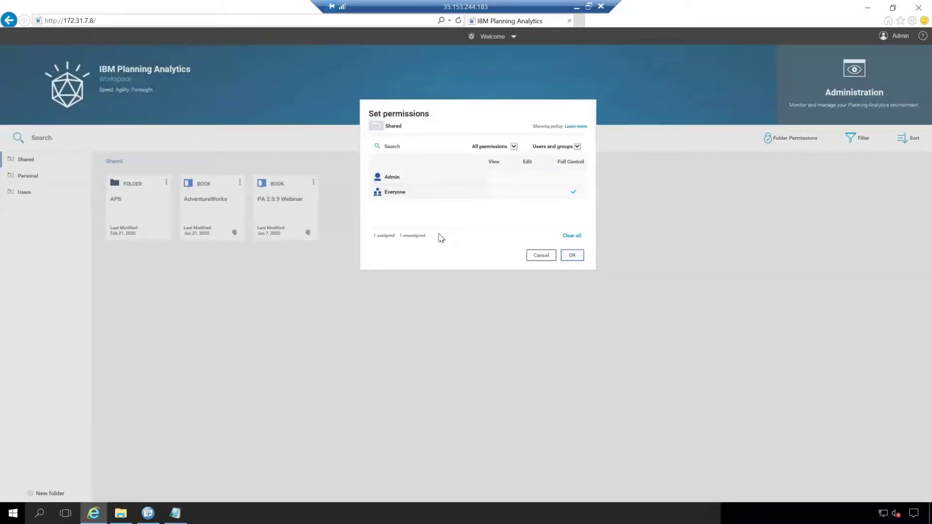
click(548, 257)
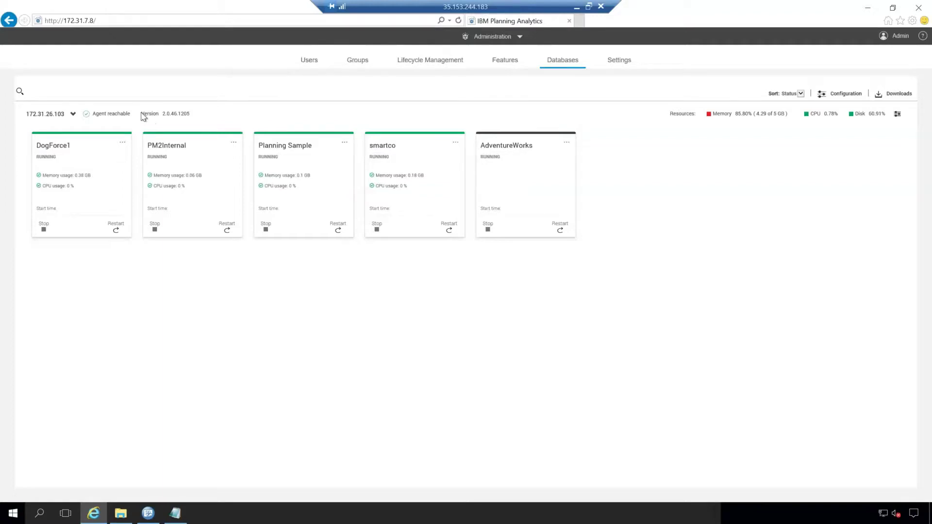
- Toggle the server's database cards, inspect auto-refresh configuration without changes, then view the Users list
click(175, 119)
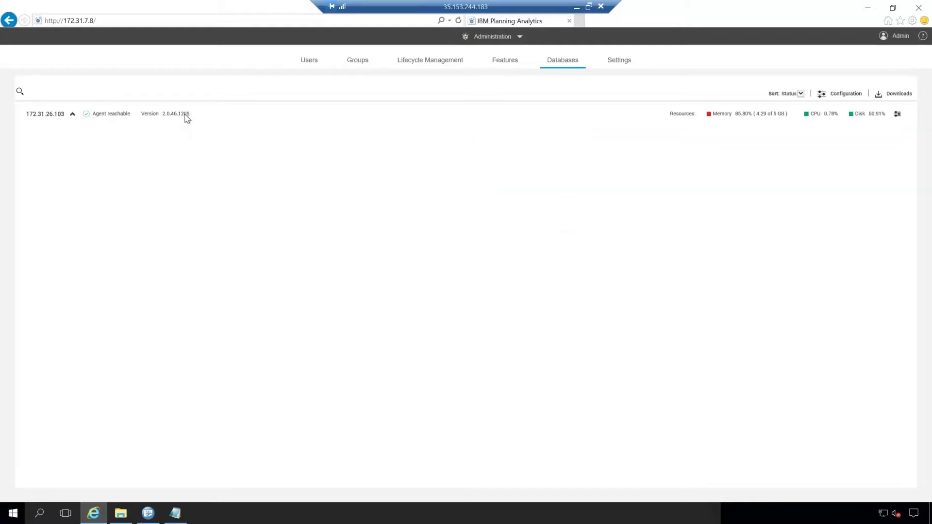
click(75, 115)
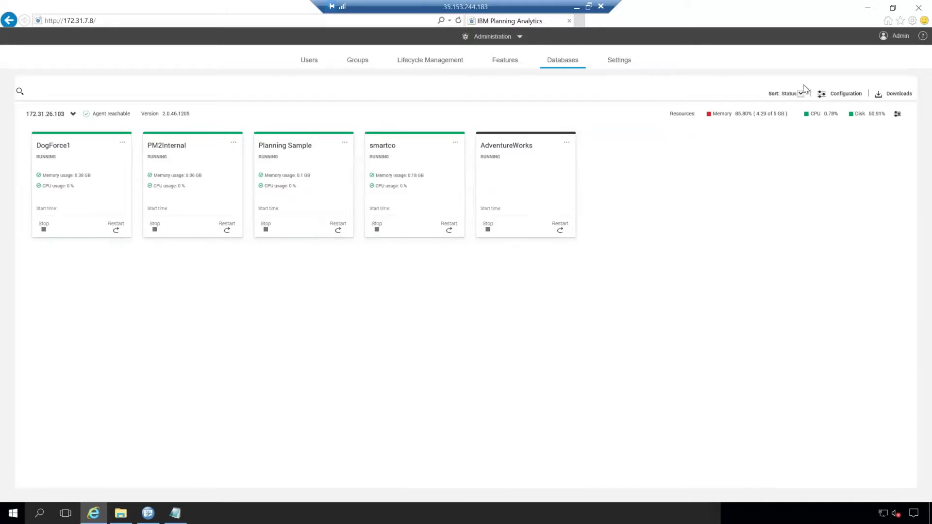
click(847, 96)
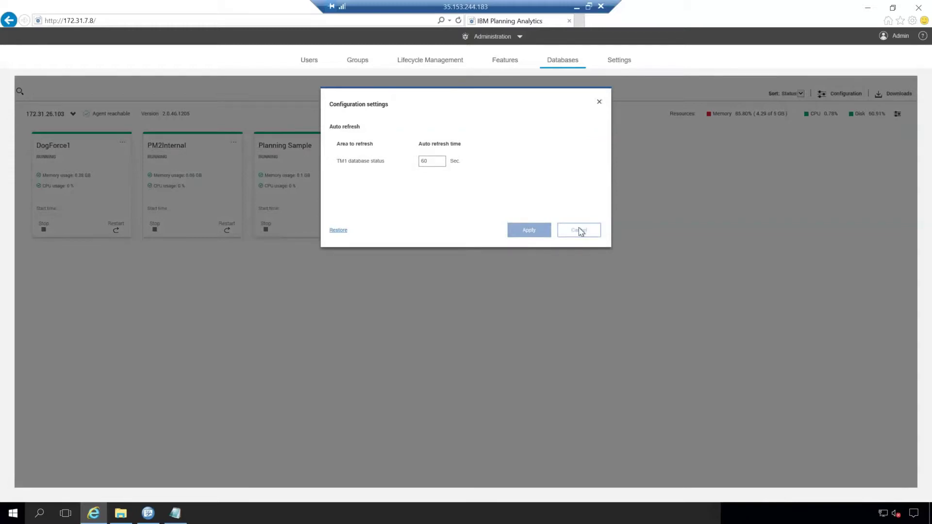
click(600, 102)
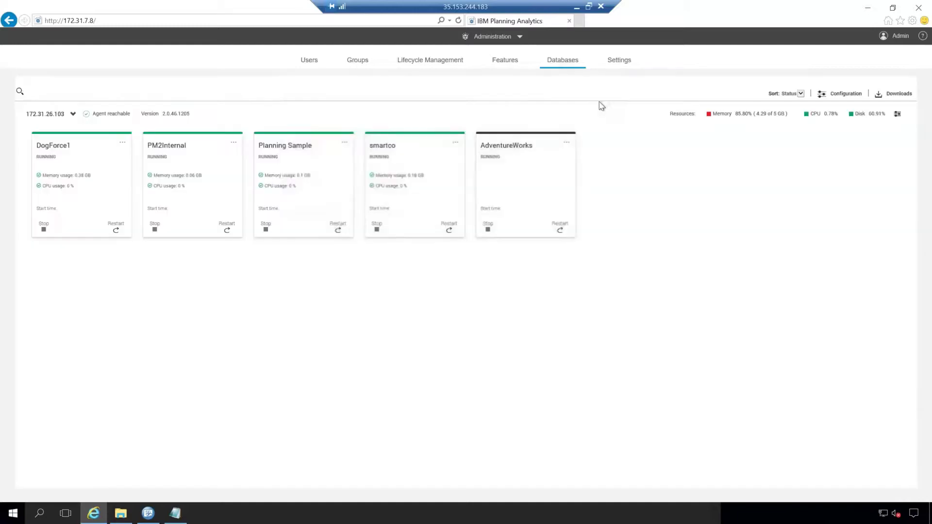
click(308, 64)
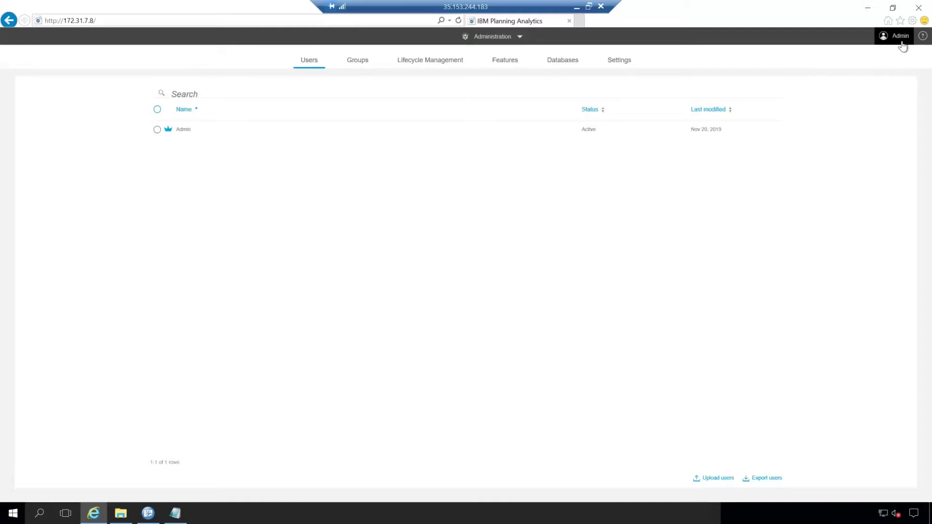
- Browse the Groups list, then bring up Lifecycle Management with its snapshot options
click(354, 66)
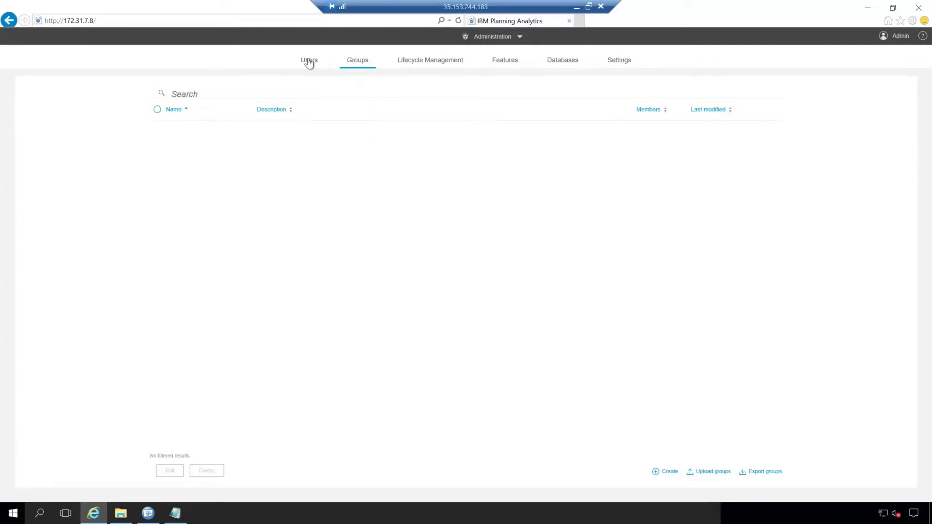
click(430, 62)
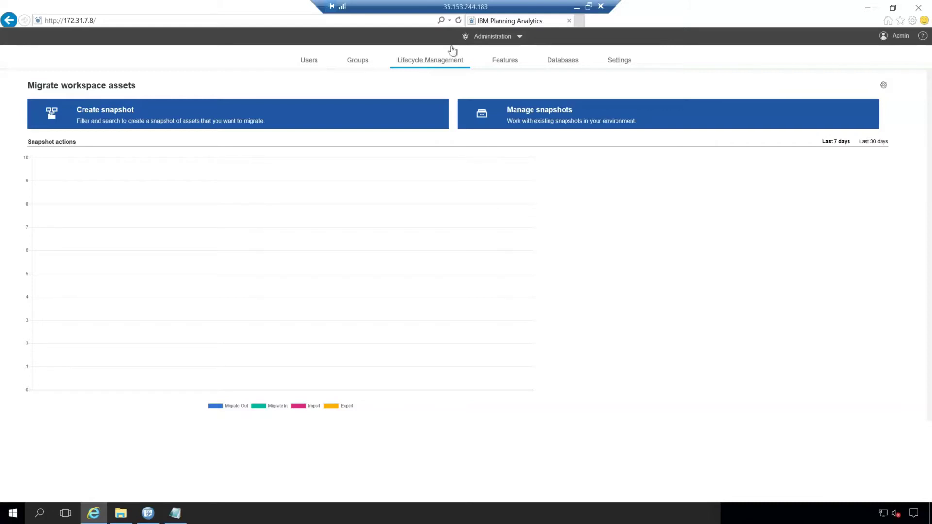
- View the Features and Settings administration tabs, then switch back to the Welcome page showing the Shared folder
click(496, 68)
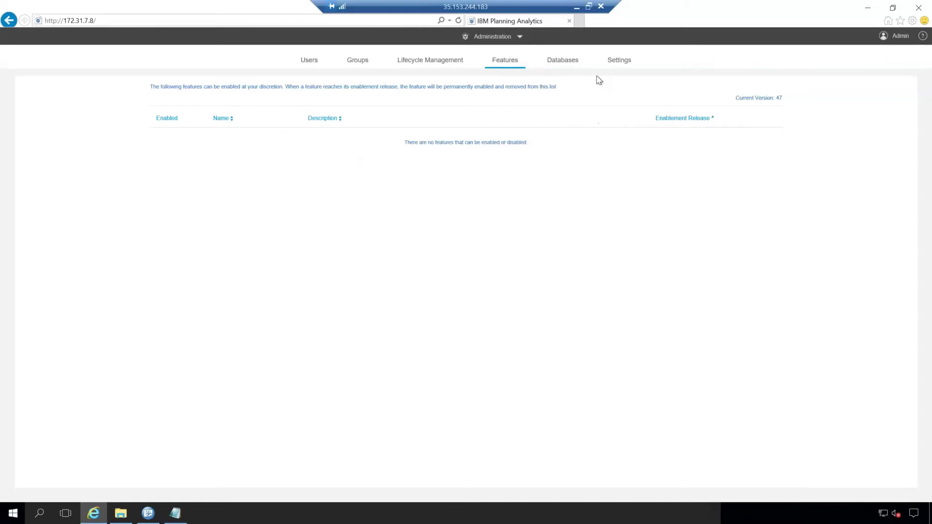
click(618, 64)
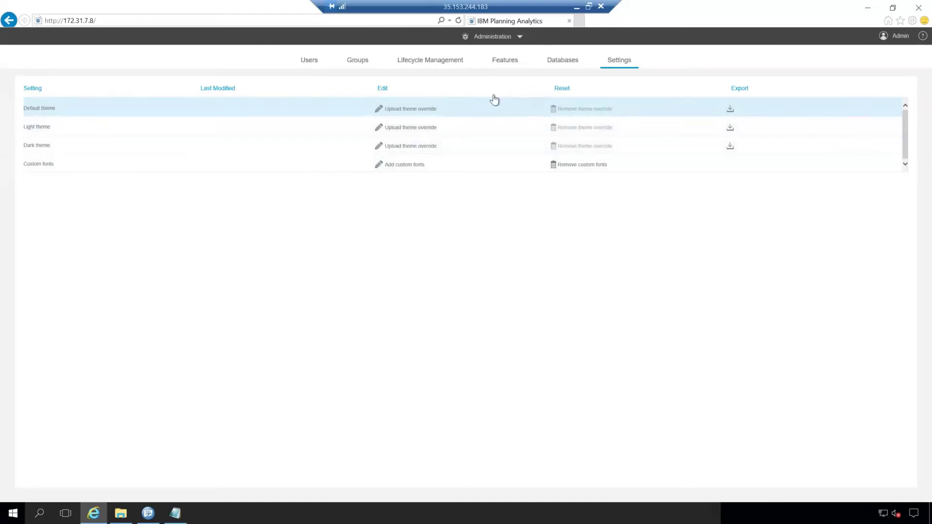
click(502, 39)
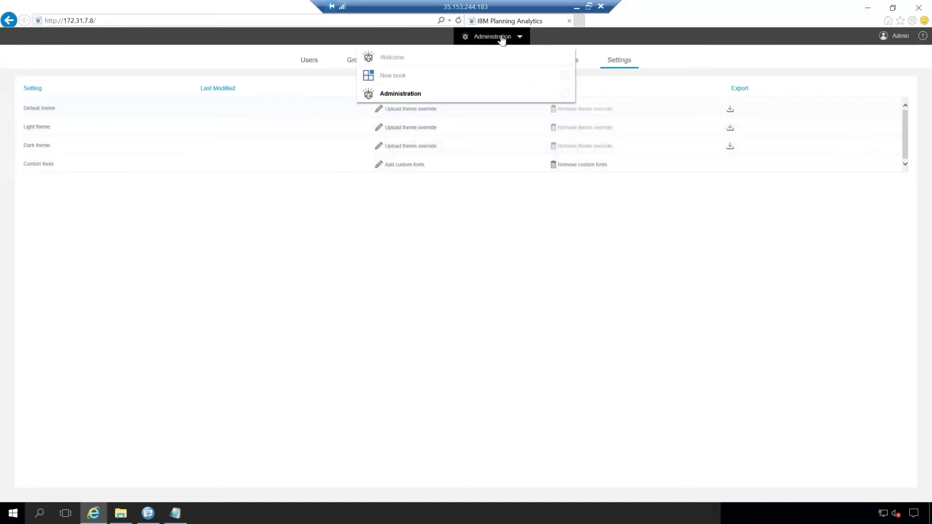
click(461, 59)
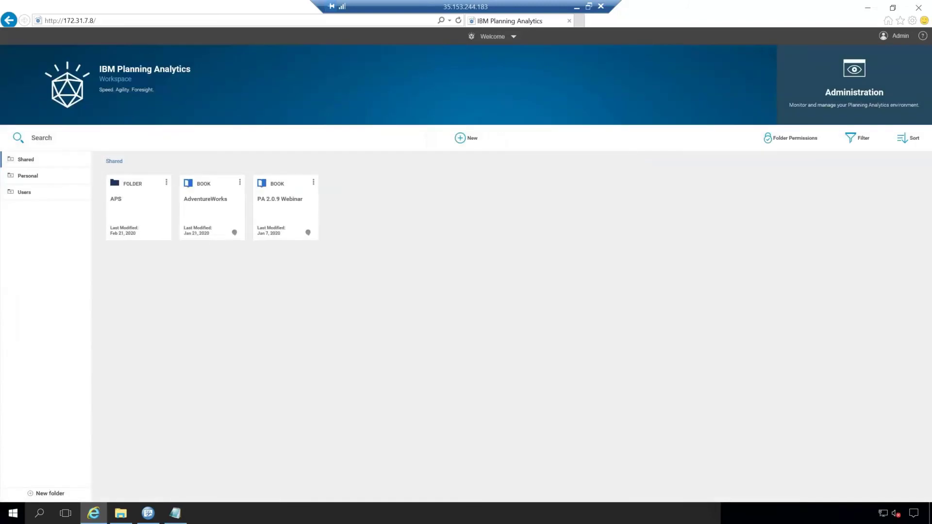